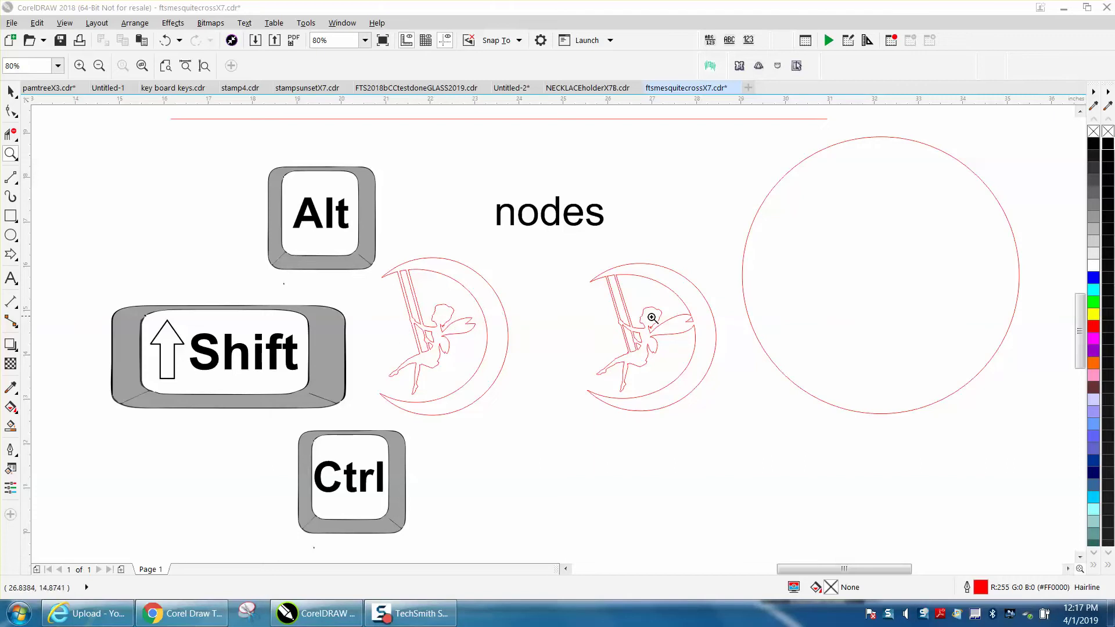
Zoom to the right fairy's wing tip, zoom back out, then frame the left fairy-and-moon design
left_click_drag(678, 312, 712, 346)
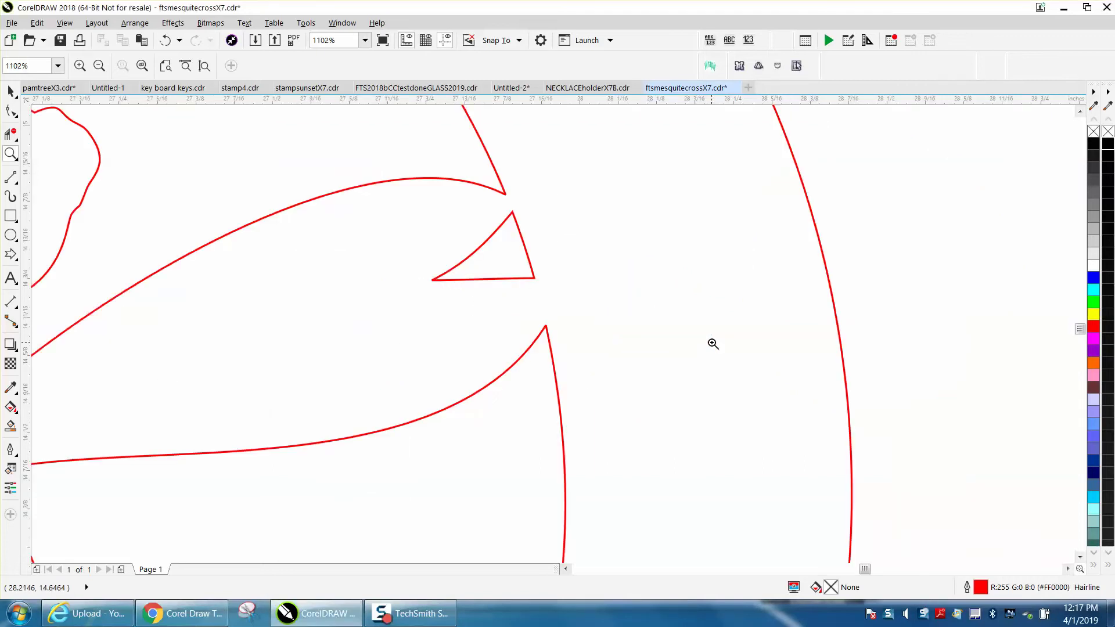
scroll(561, 331, "down", 4)
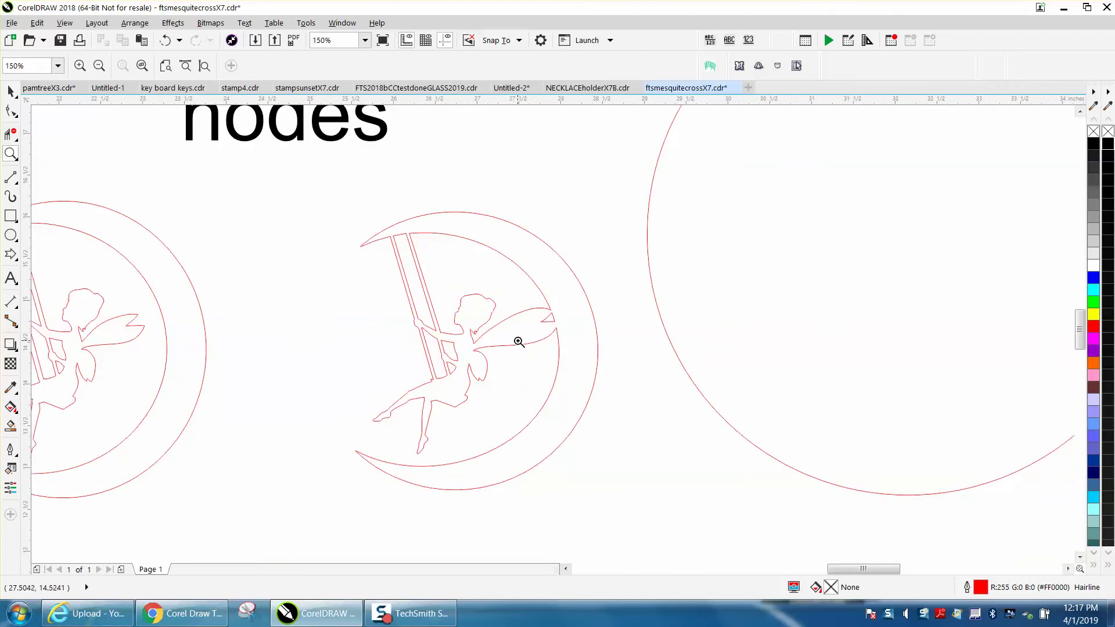
scroll(519, 343, "down", 2)
left_click_drag(219, 256, 430, 441)
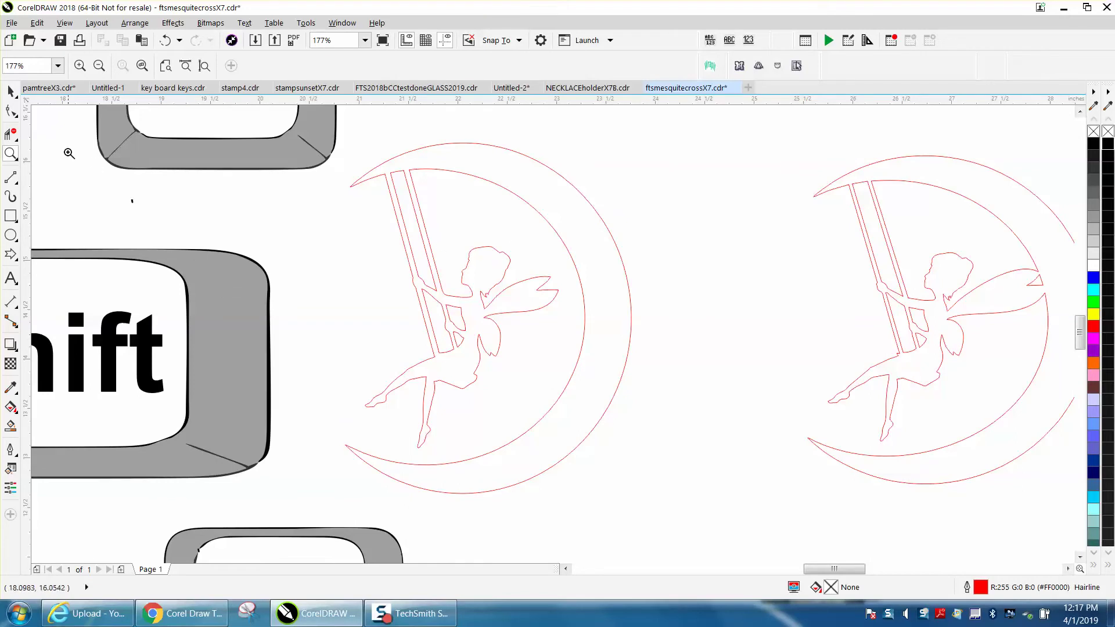
Freehand-select the left fairy's leg nodes with the Shape tool and drag them down toward the moon
left_click(11, 111)
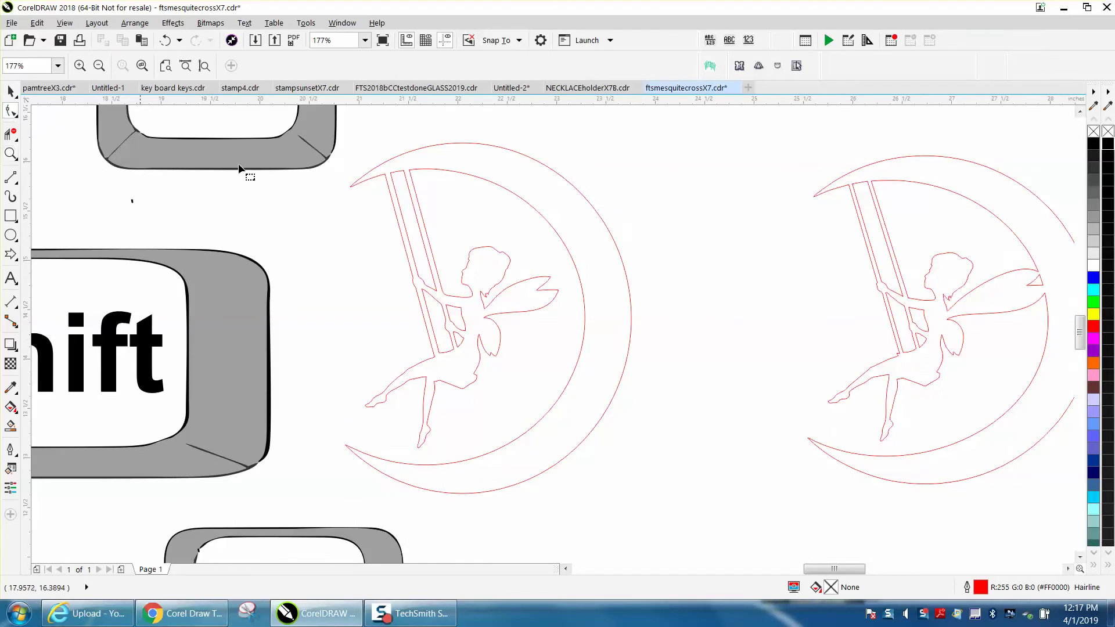
left_click(395, 212)
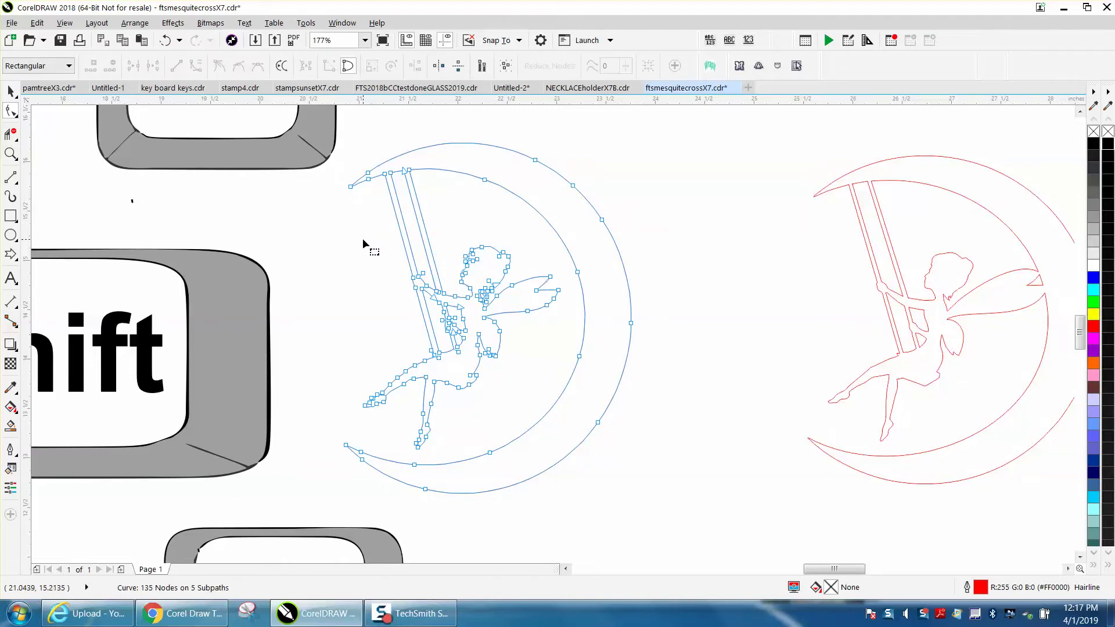
left_click_drag(341, 263, 337, 331)
mouse_move(357, 422)
left_mouse_down()
mouse_move(399, 447)
mouse_move(451, 446)
mouse_move(496, 415)
mouse_move(572, 331)
mouse_move(574, 277)
mouse_move(544, 240)
mouse_move(485, 225)
left_mouse_up()
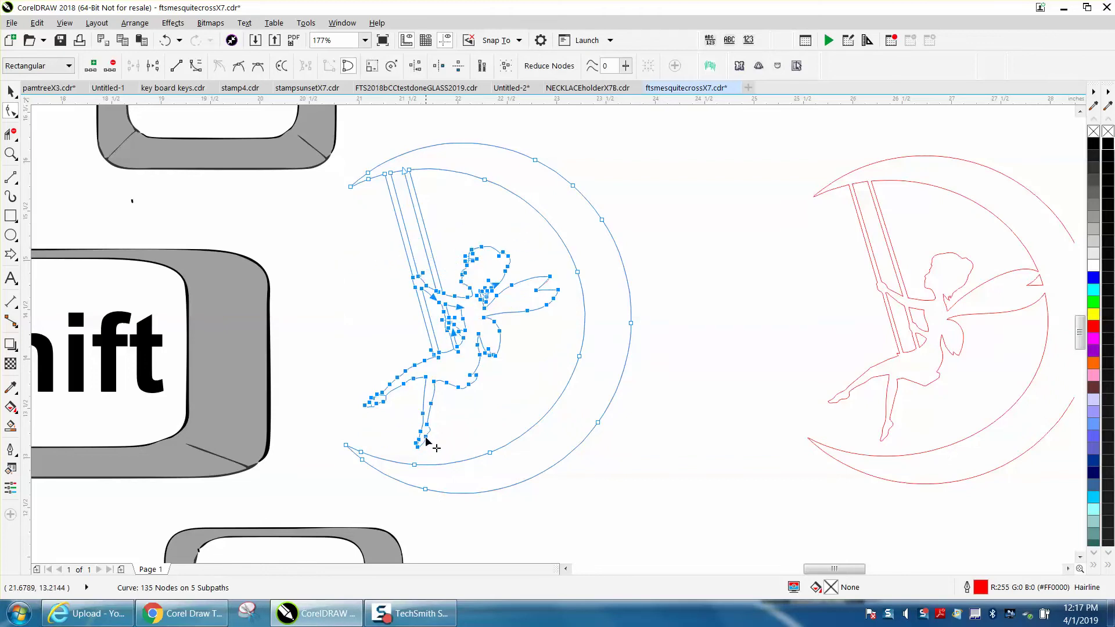
left_click_drag(427, 441, 428, 460)
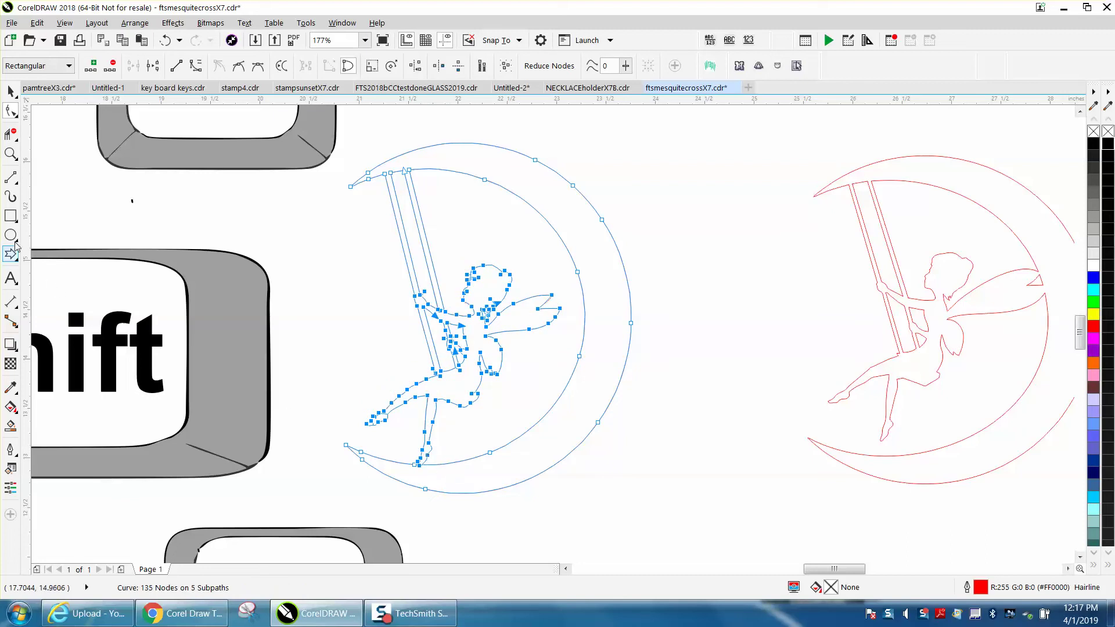
Zoom to the fairy's foot and delete the overlapping curve piece with Virtual Segment Delete
left_click(11, 153)
left_click_drag(387, 429, 459, 483)
left_click(11, 134)
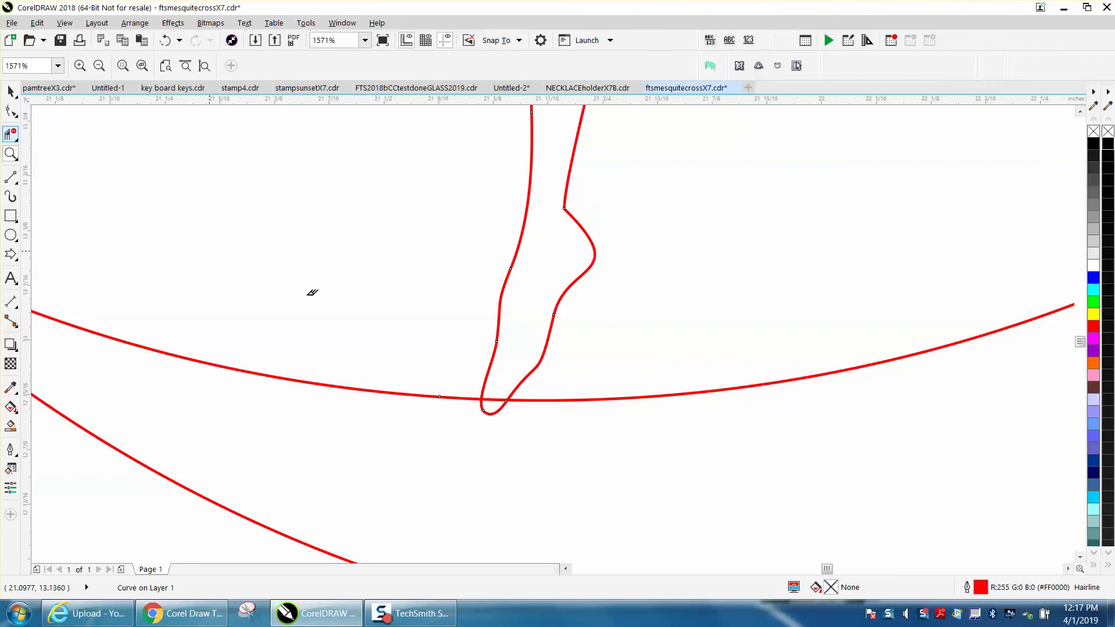
left_click(497, 400)
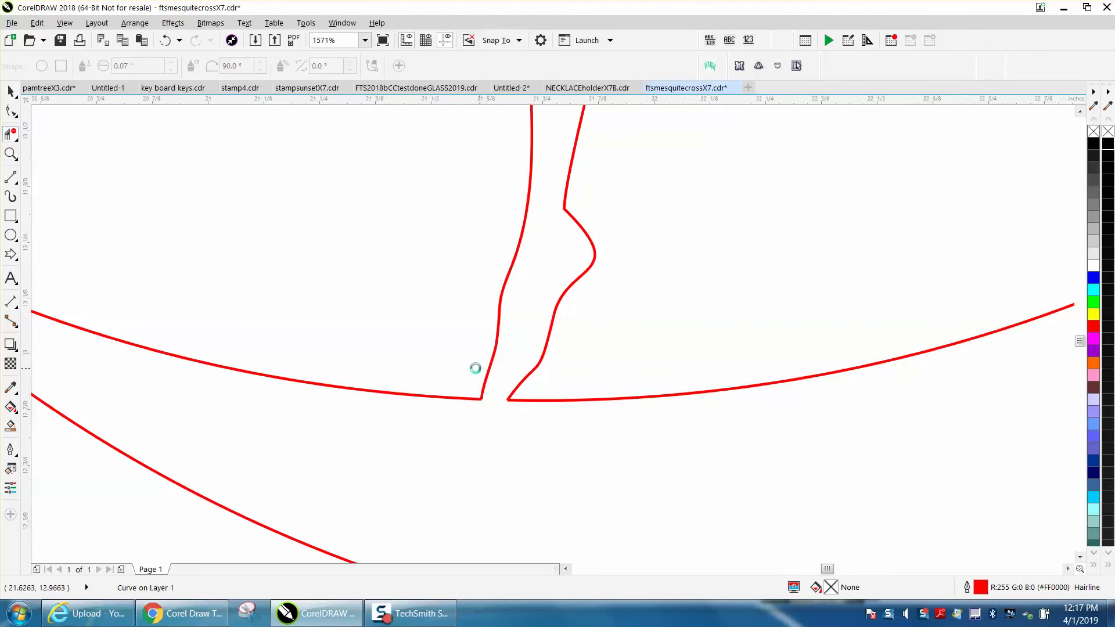
scroll(475, 368, "down", 2)
scroll(482, 366, "down", 6)
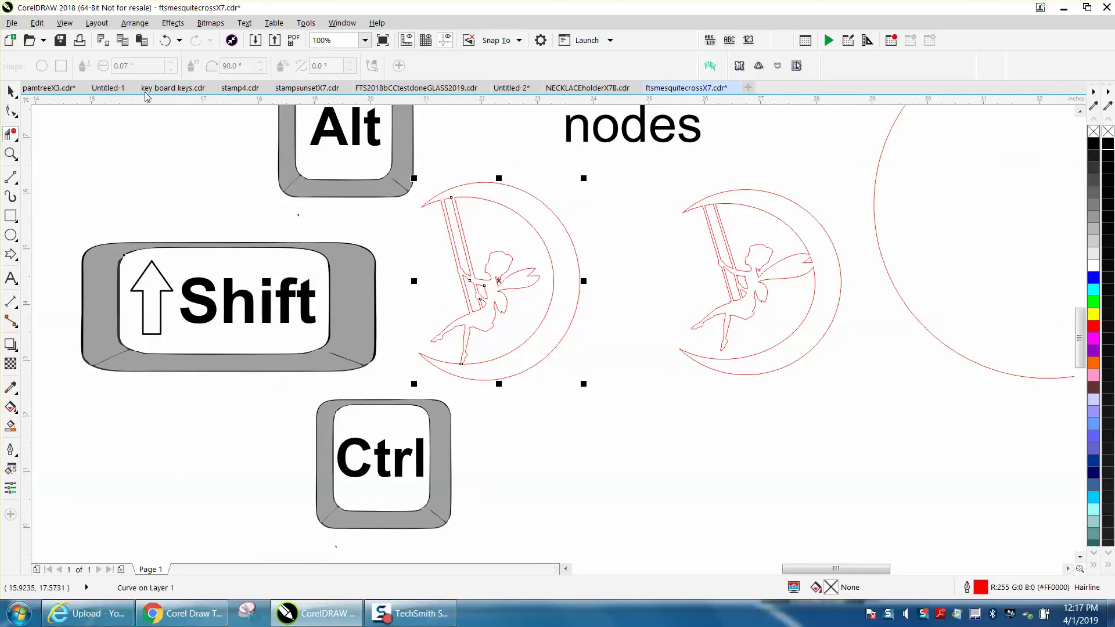
Undo three times to remove the foot trim and the fairy move
left_click(165, 40)
left_click(165, 40)
left_click(165, 40)
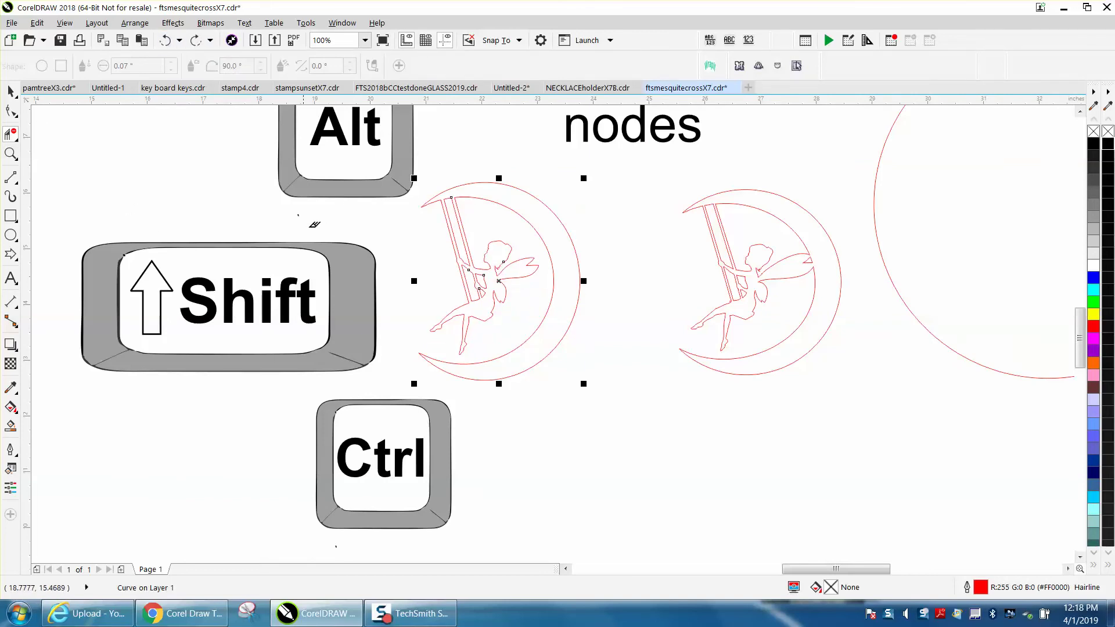
Reselect the fairy curve with the Shape tool and zoom in on the left design
left_click(11, 110)
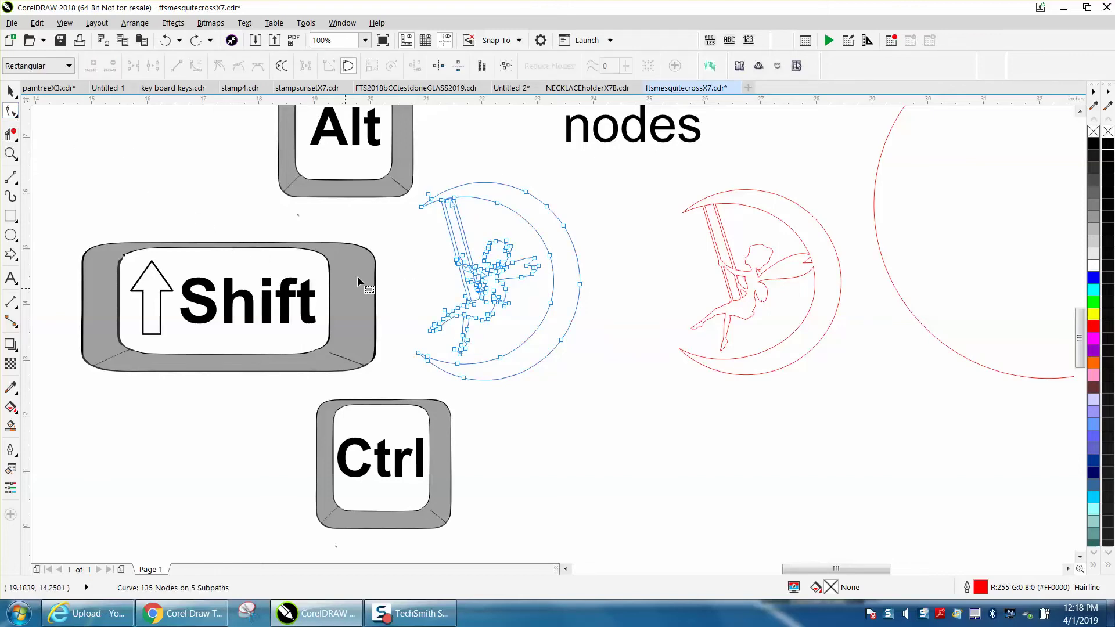
left_click(10, 153)
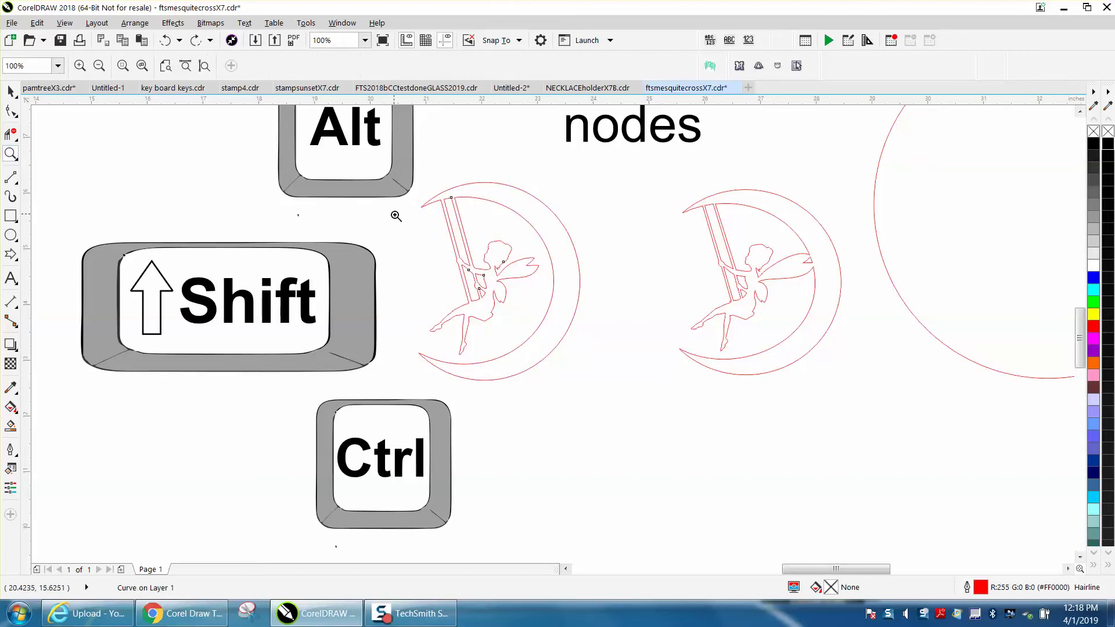
left_click_drag(393, 217, 661, 420)
Box-select the fairy's nodes and drag her foot node onto the moon's edge, undoing and redoing once
left_click(10, 110)
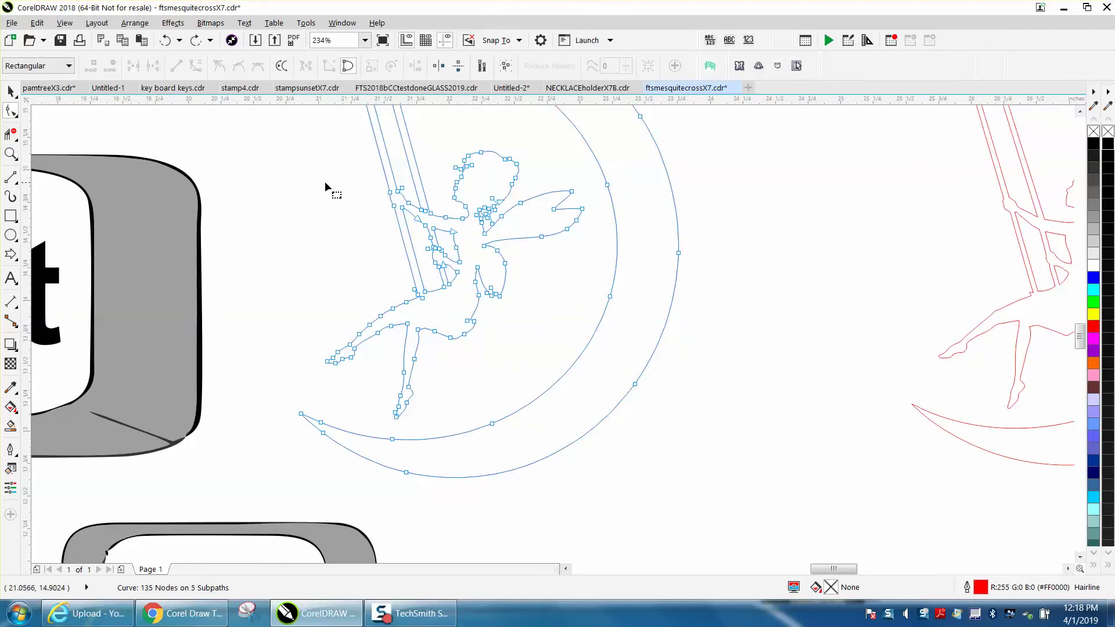
mouse_move(325, 183)
left_mouse_down()
mouse_move(312, 357)
mouse_move(386, 451)
mouse_move(426, 450)
mouse_move(465, 389)
mouse_move(587, 269)
mouse_move(598, 195)
left_mouse_up()
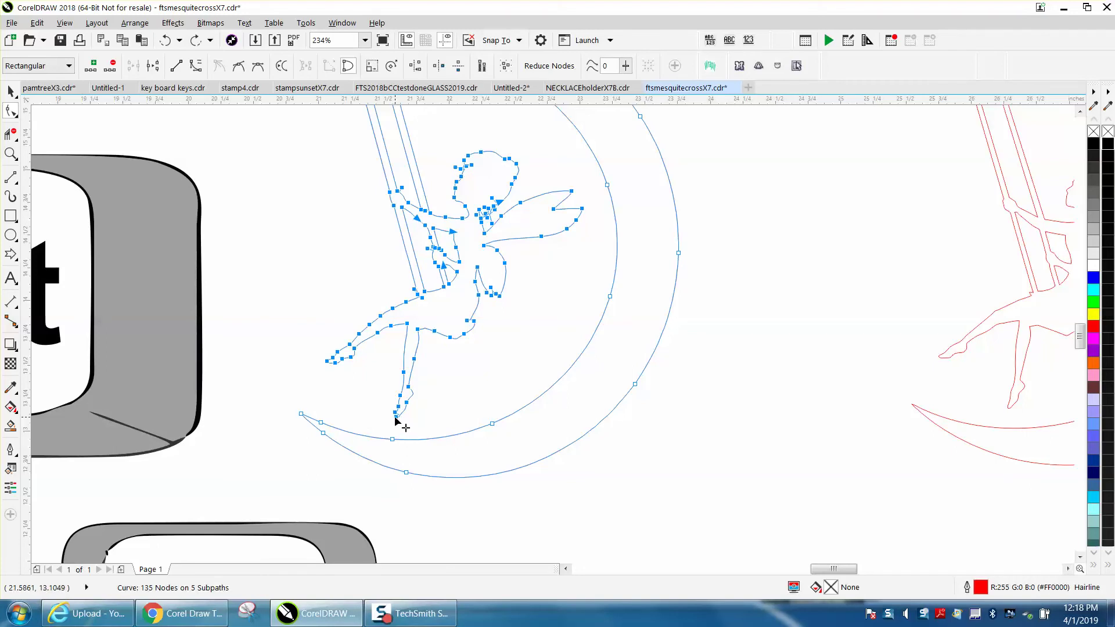
left_click_drag(395, 425, 394, 439)
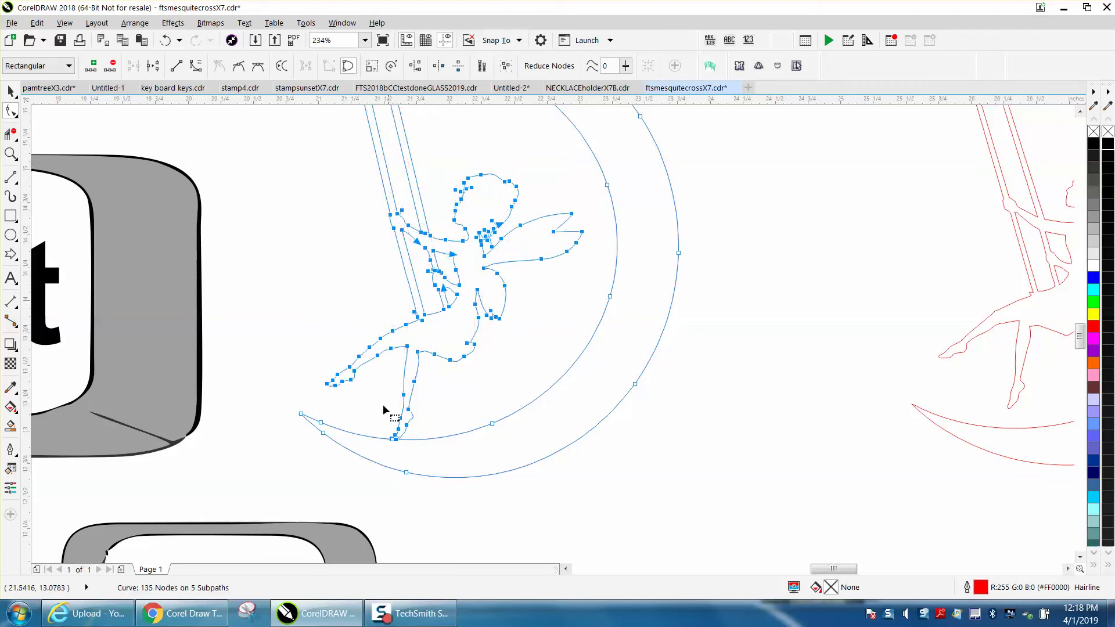
left_click(164, 41)
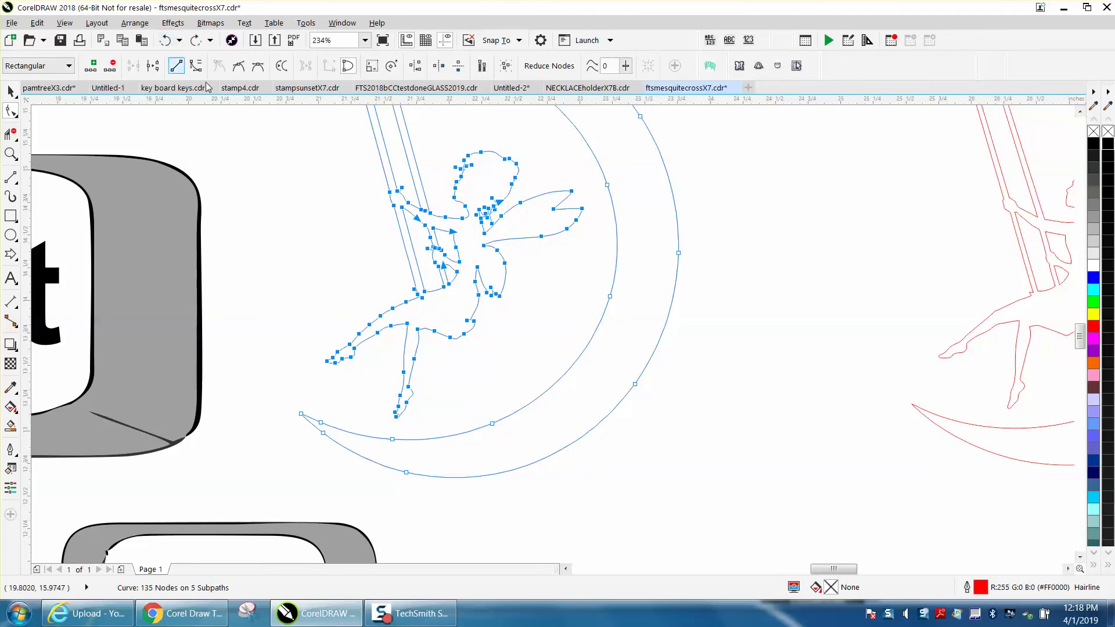
left_click(284, 158)
mouse_move(287, 151)
left_mouse_down()
mouse_move(317, 404)
mouse_move(387, 452)
mouse_move(498, 439)
mouse_move(569, 340)
mouse_move(595, 223)
mouse_move(590, 184)
mouse_move(529, 143)
left_mouse_up()
left_click_drag(392, 424, 405, 446)
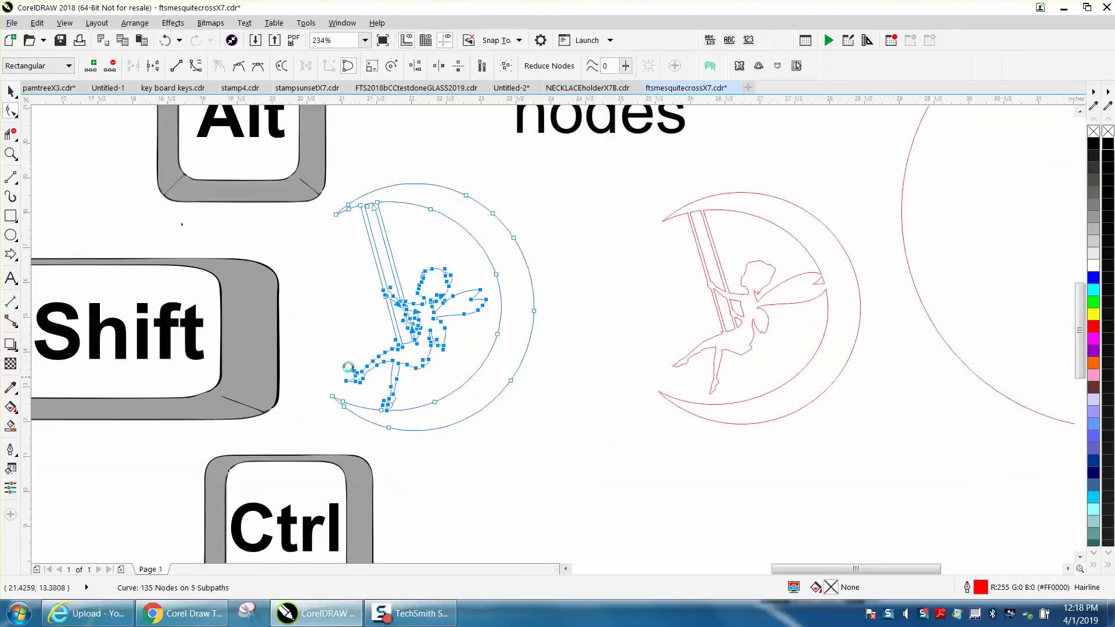
scroll(426, 403, "down", 4)
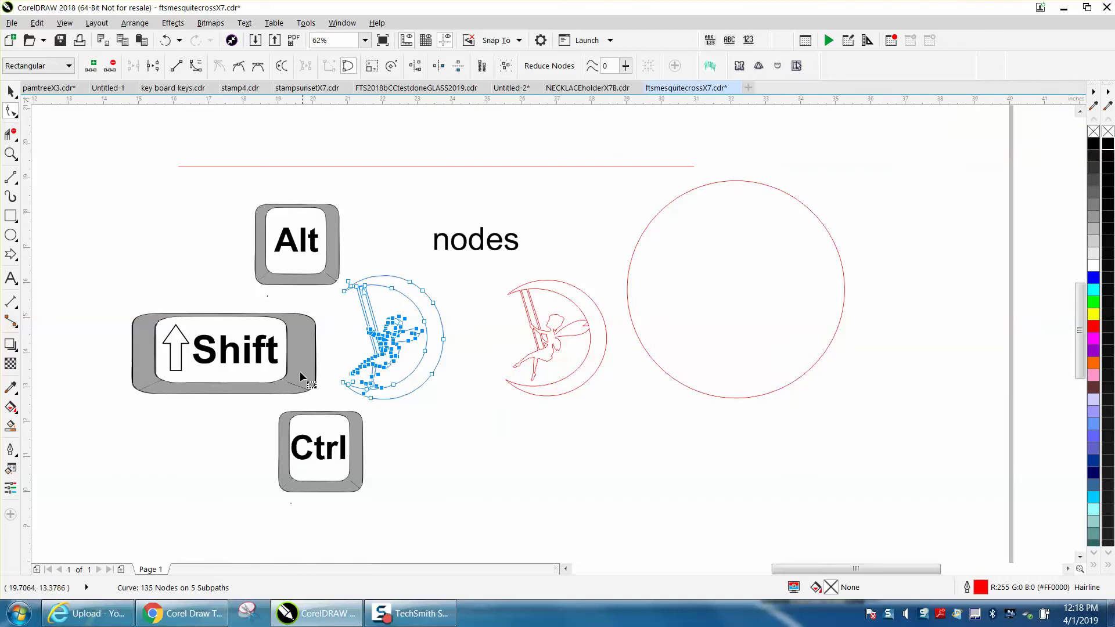
Zoom in on the long horizontal red line and show its nodes with the Shape tool
left_click(11, 153)
left_click_drag(152, 147, 751, 237)
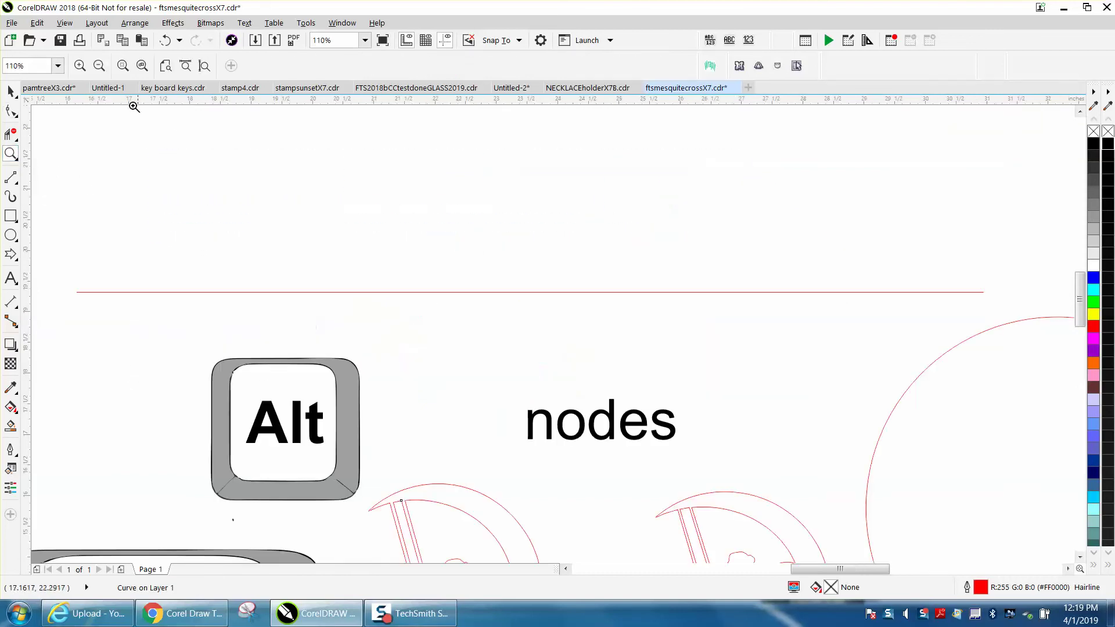
left_click(11, 110)
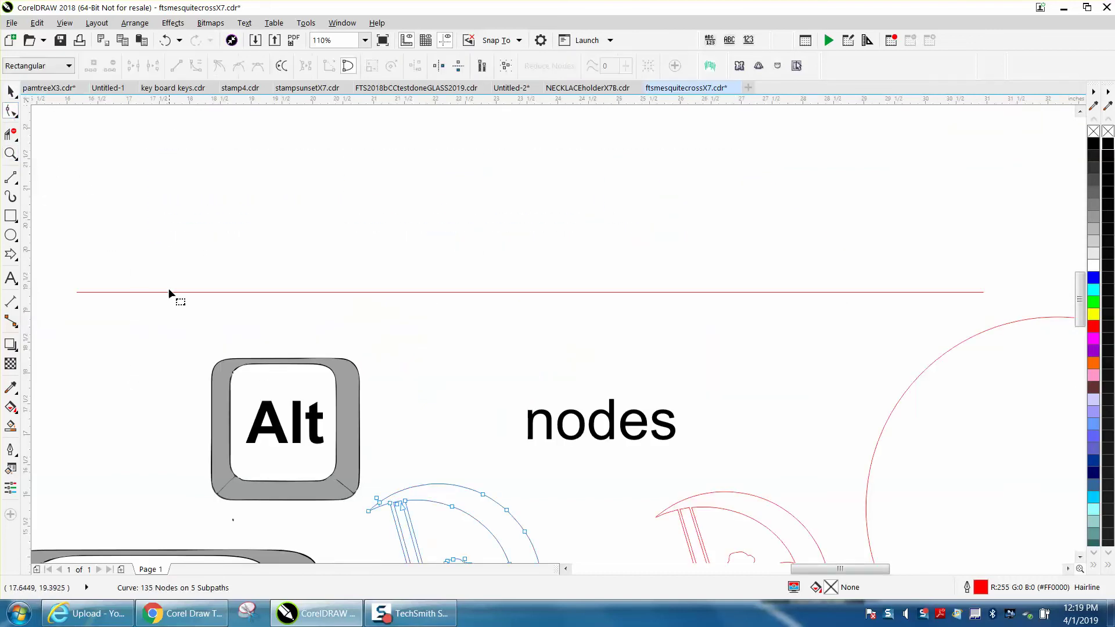
left_click(172, 292)
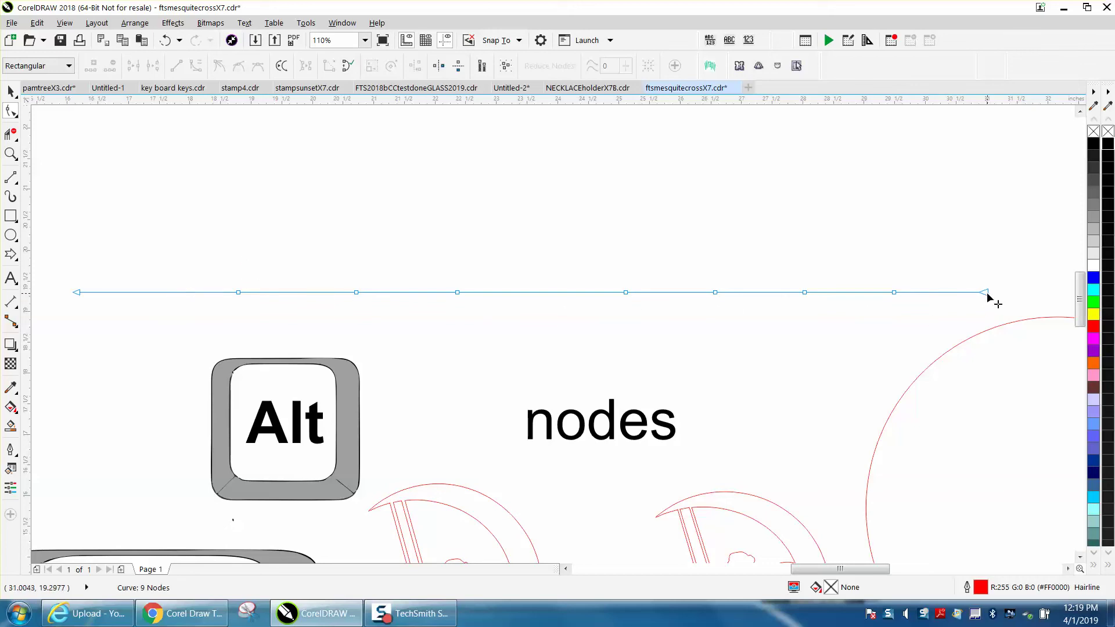
Set Node size to Large in Tools > Customization > Nodes and Handles
left_click(311, 27)
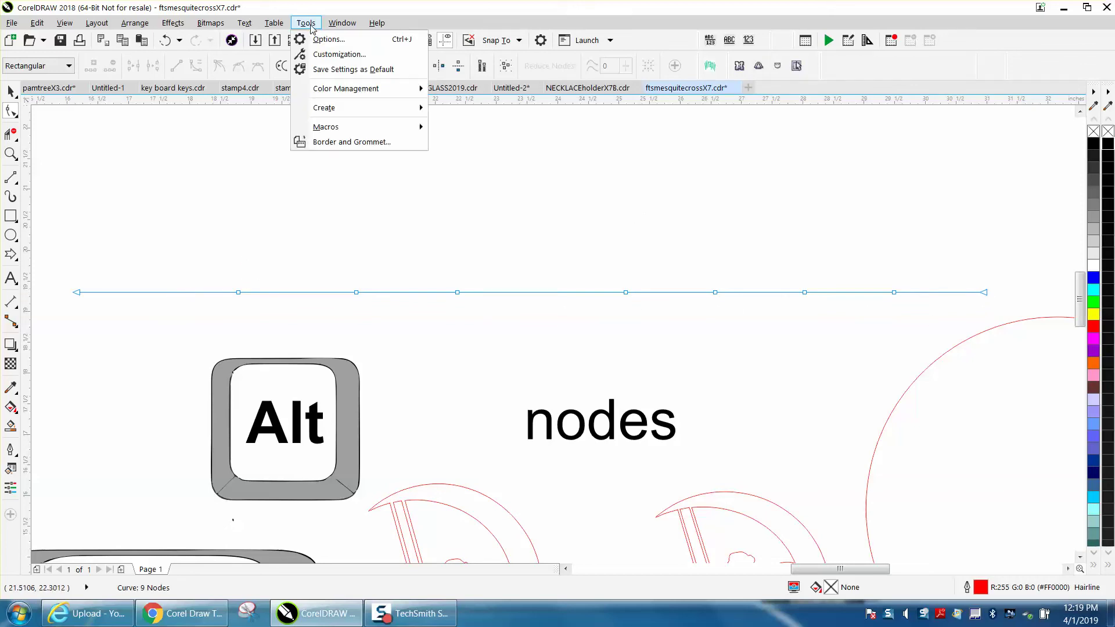
left_click(319, 54)
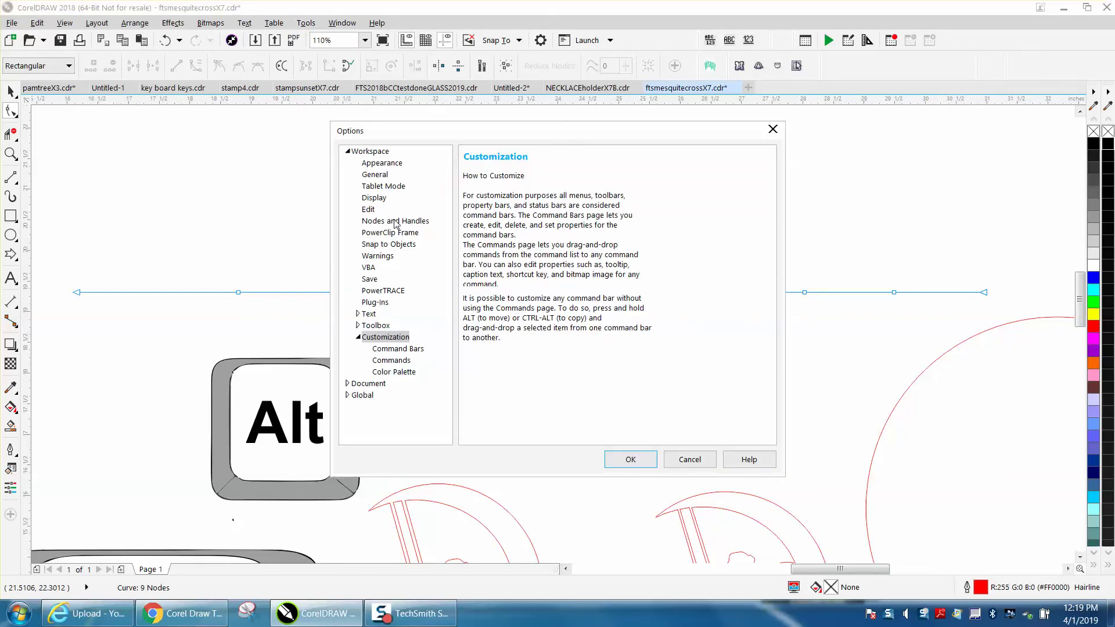
left_click(395, 221)
left_click(574, 197)
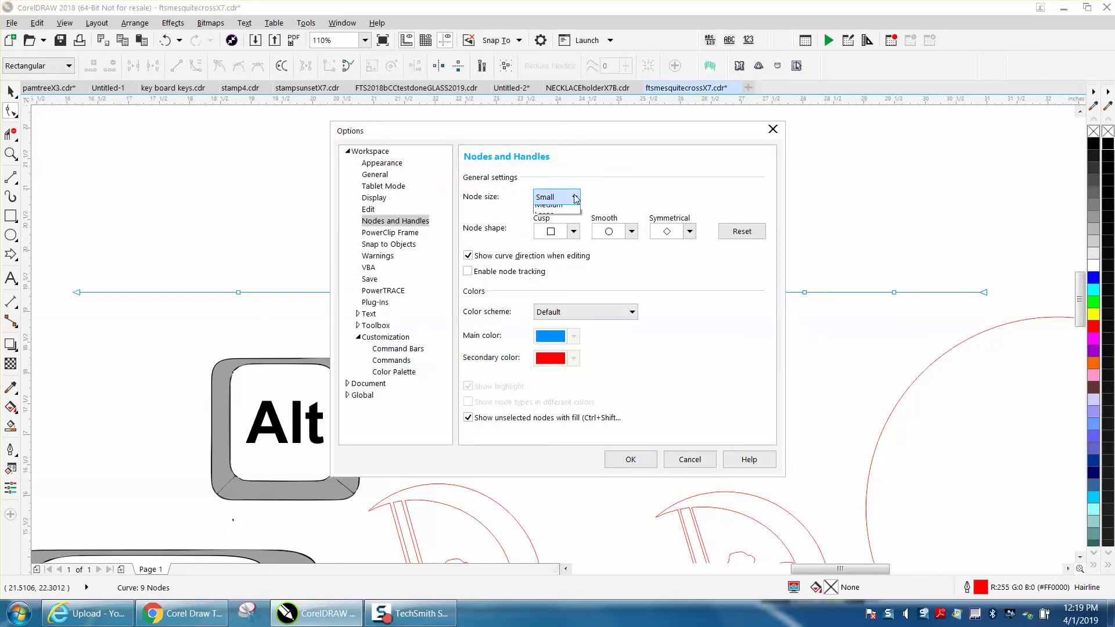
left_click(566, 230)
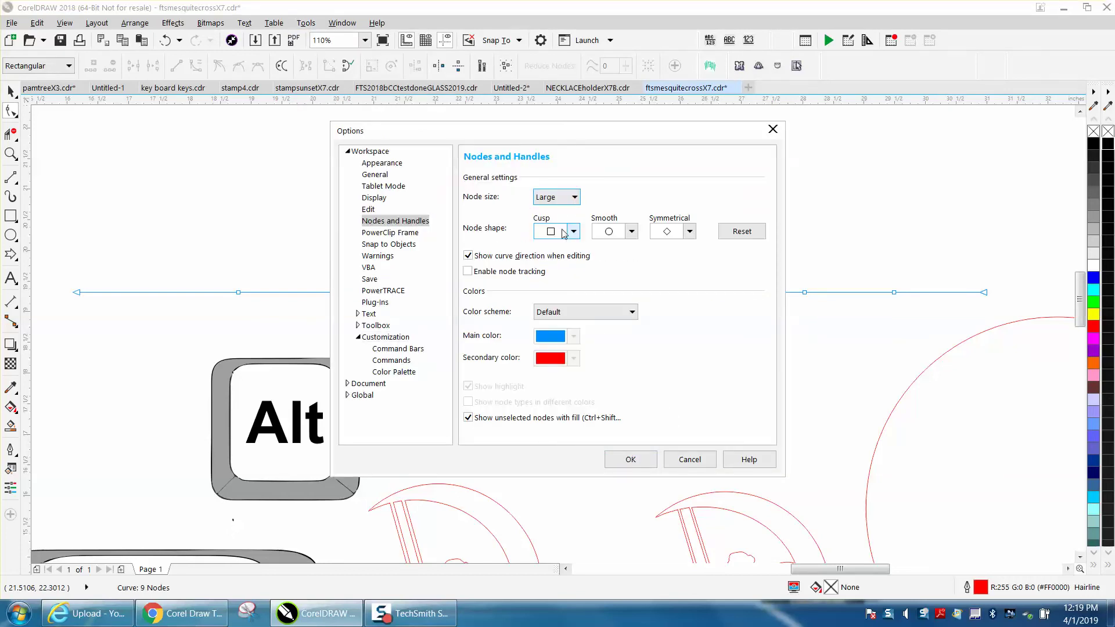
left_click(631, 459)
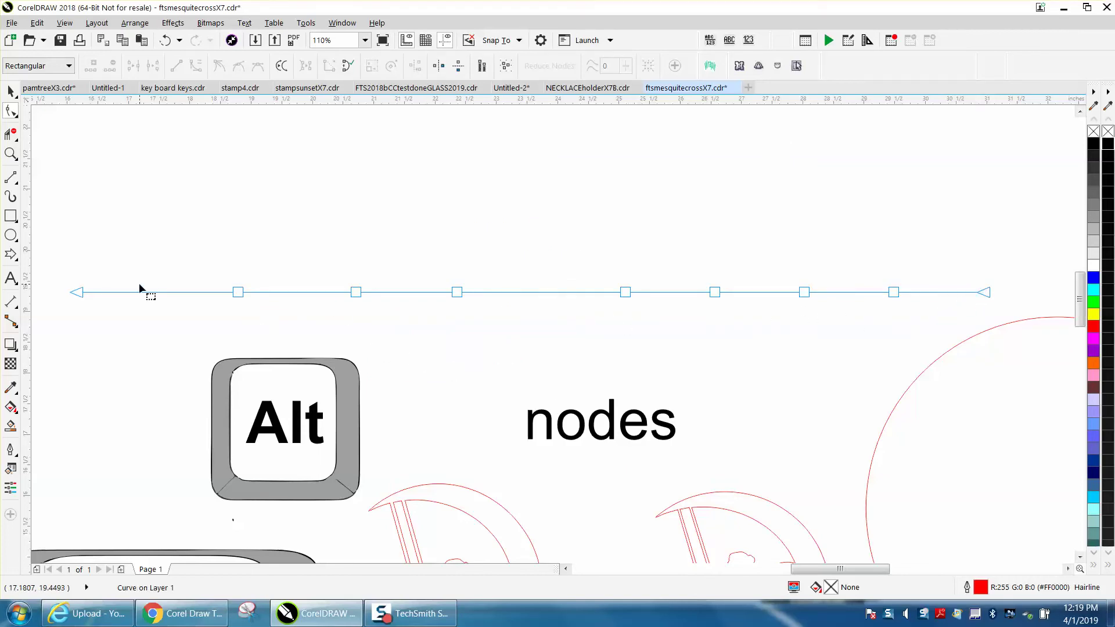
Marquee-select all the line's nodes, Shift-click to deselect some, then undo those changes
left_click_drag(56, 247, 988, 321)
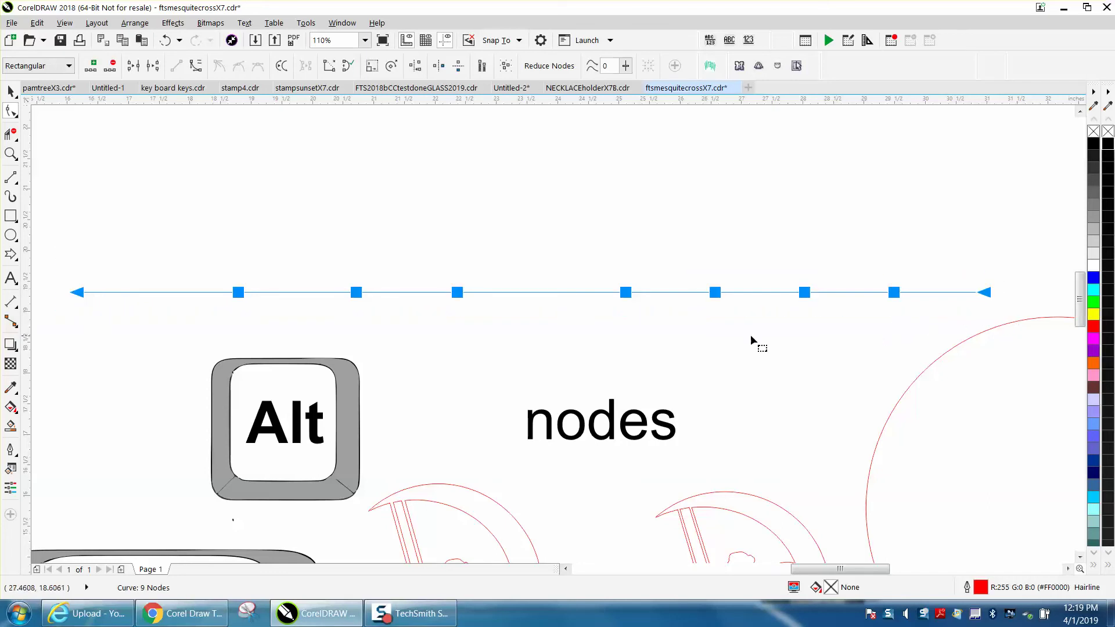
left_click(626, 296, "shift")
left_click(237, 294)
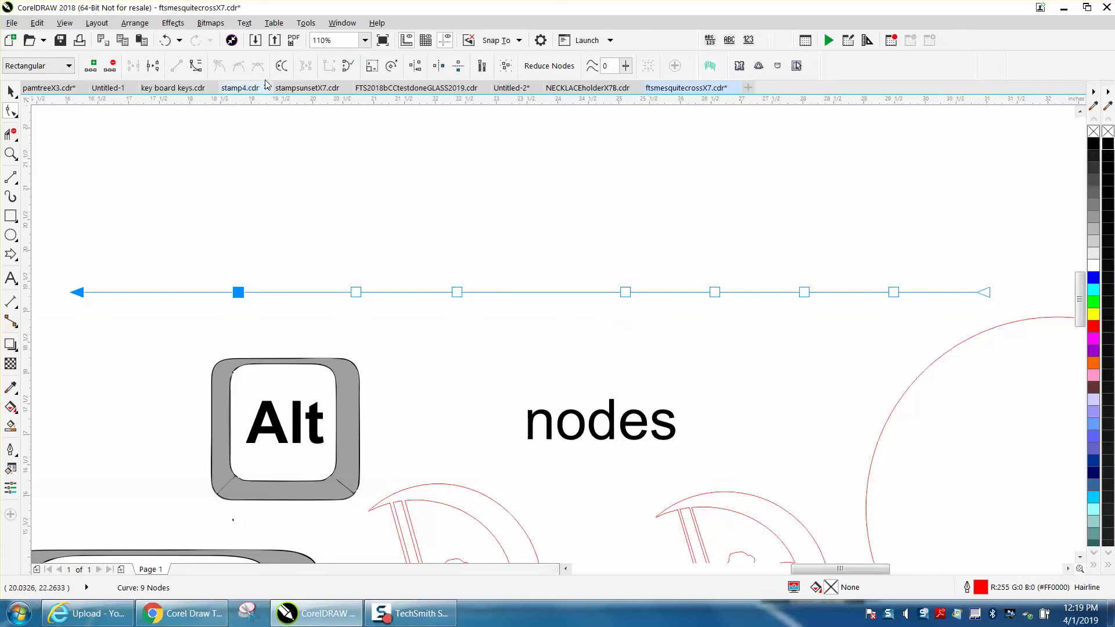
left_click(165, 41)
left_click(165, 42)
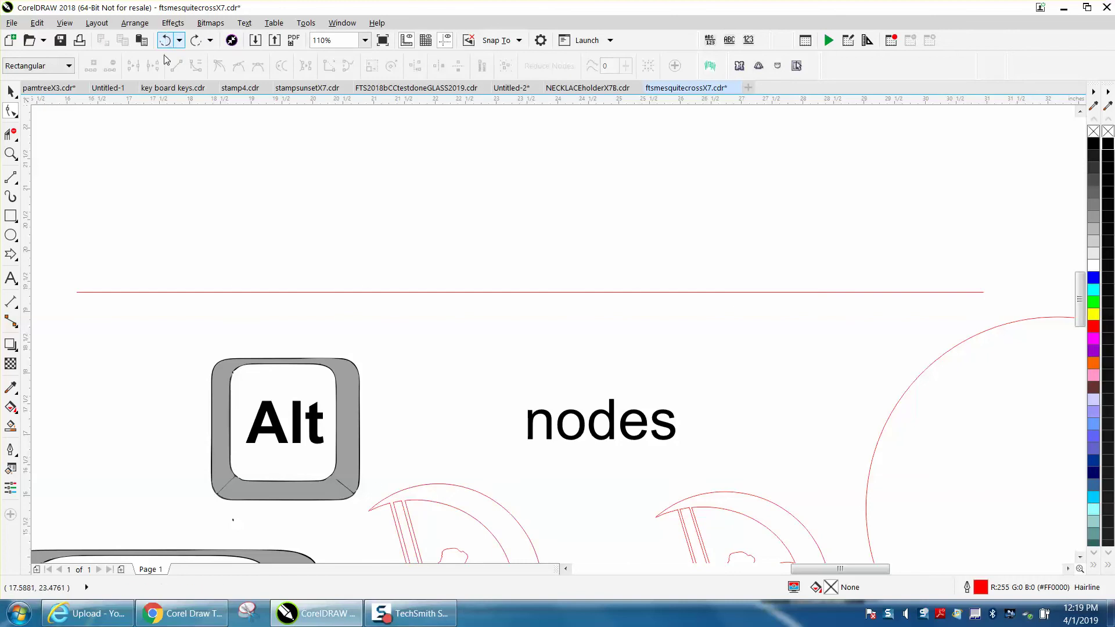
Reselect the line, clear its node selection and marquee-select the nodes again
left_click(174, 292)
left_click(167, 281)
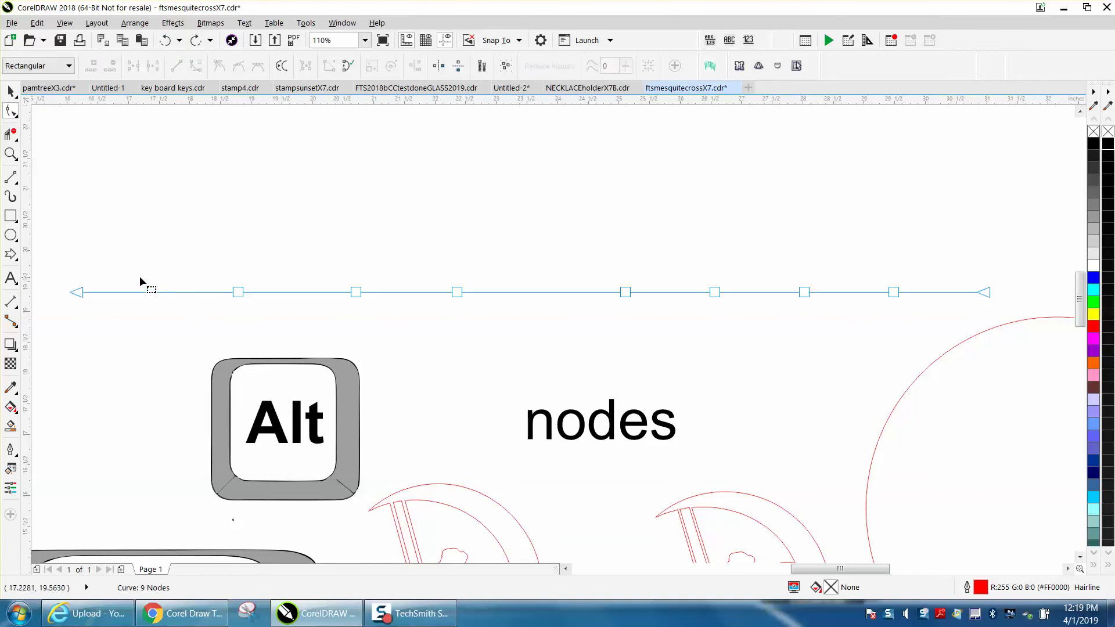
left_click_drag(52, 260, 1013, 331)
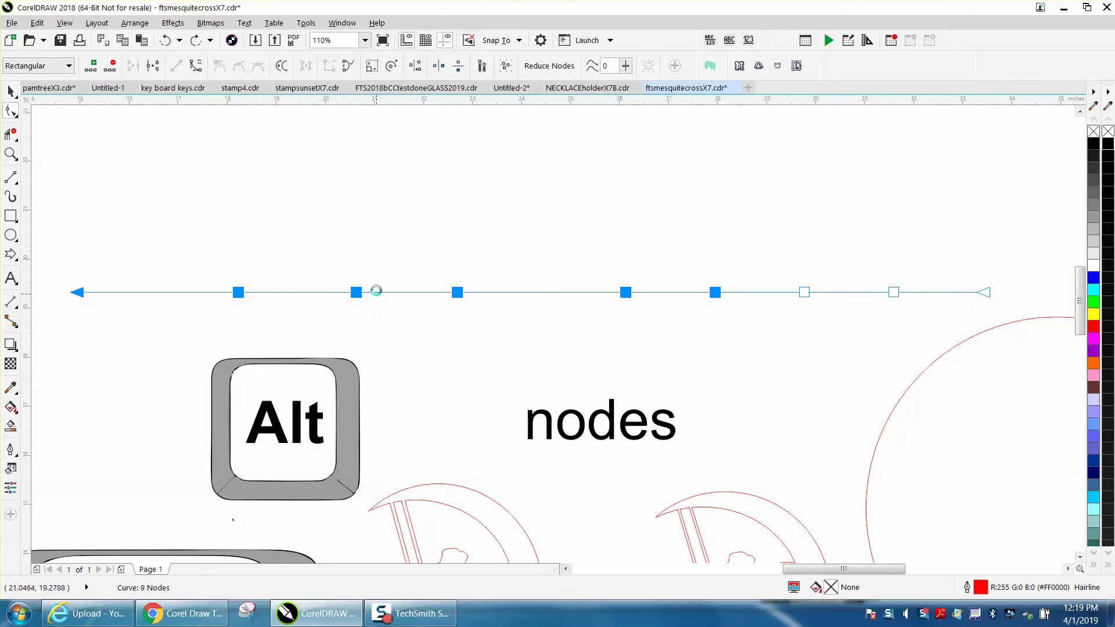
scroll(375, 290, "down", 2)
Zoom in on the circle and marquee its nodes with the Shape tool (F10)
left_click(674, 302)
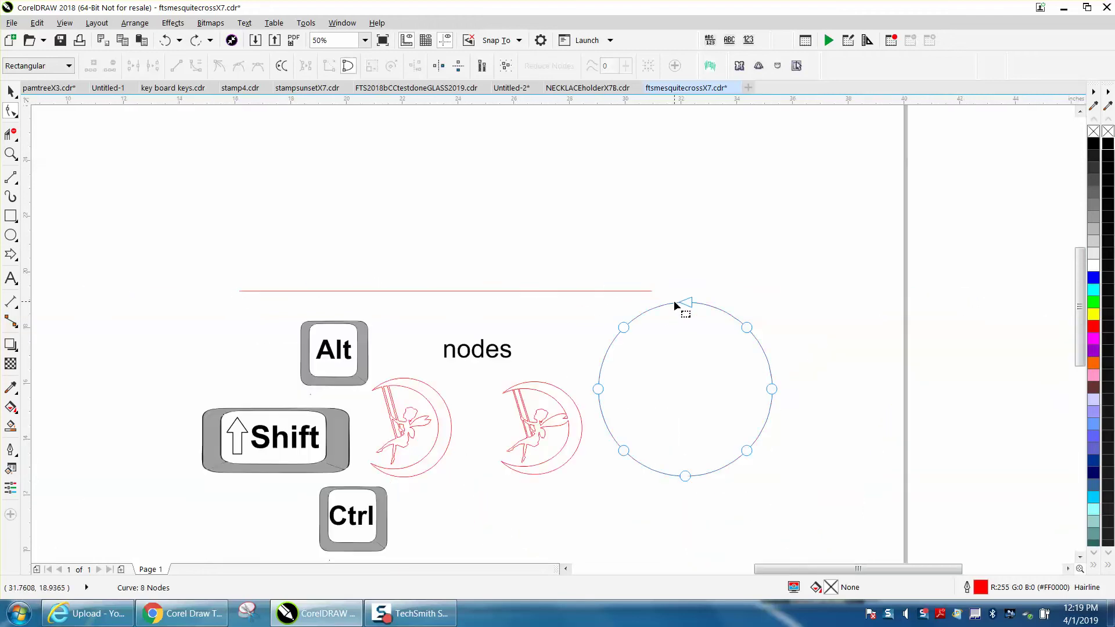
left_click(10, 154)
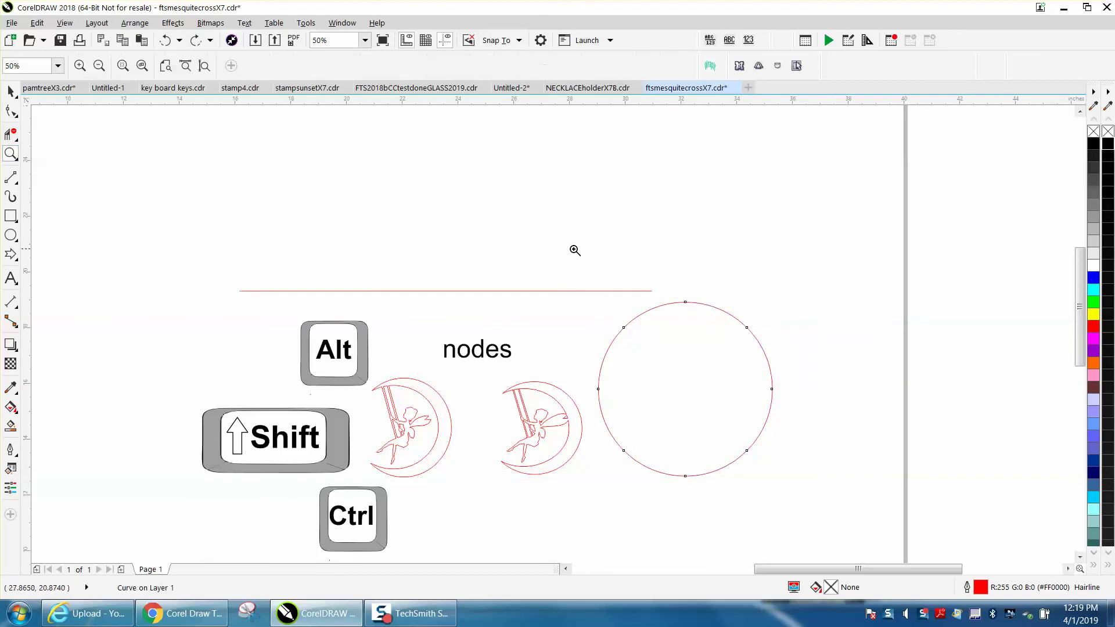
left_click_drag(574, 263, 716, 439)
key("F10")
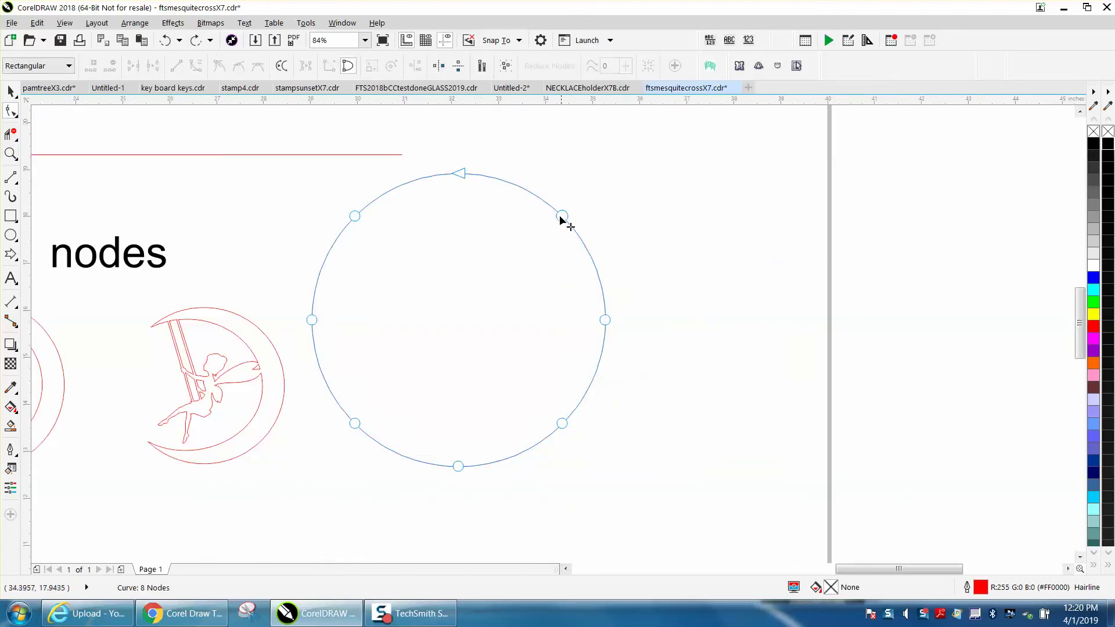
left_click_drag(526, 177, 527, 226)
left_click_drag(593, 440, 688, 489)
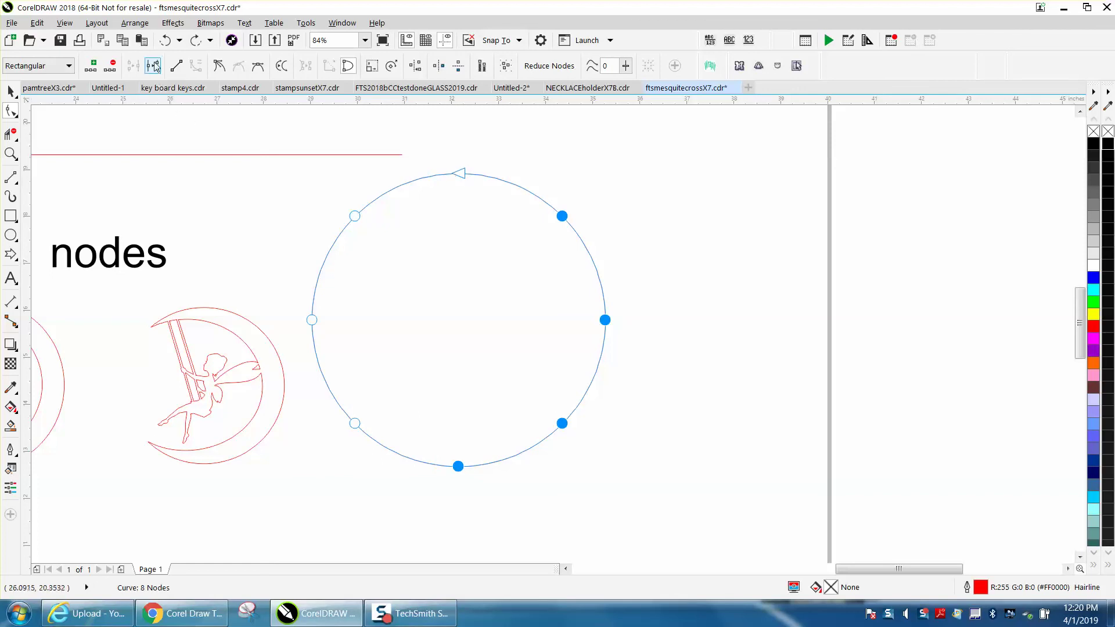
Deselect, pick the circle again and enclose it in a marquee to select all eight nodes
left_click(293, 144)
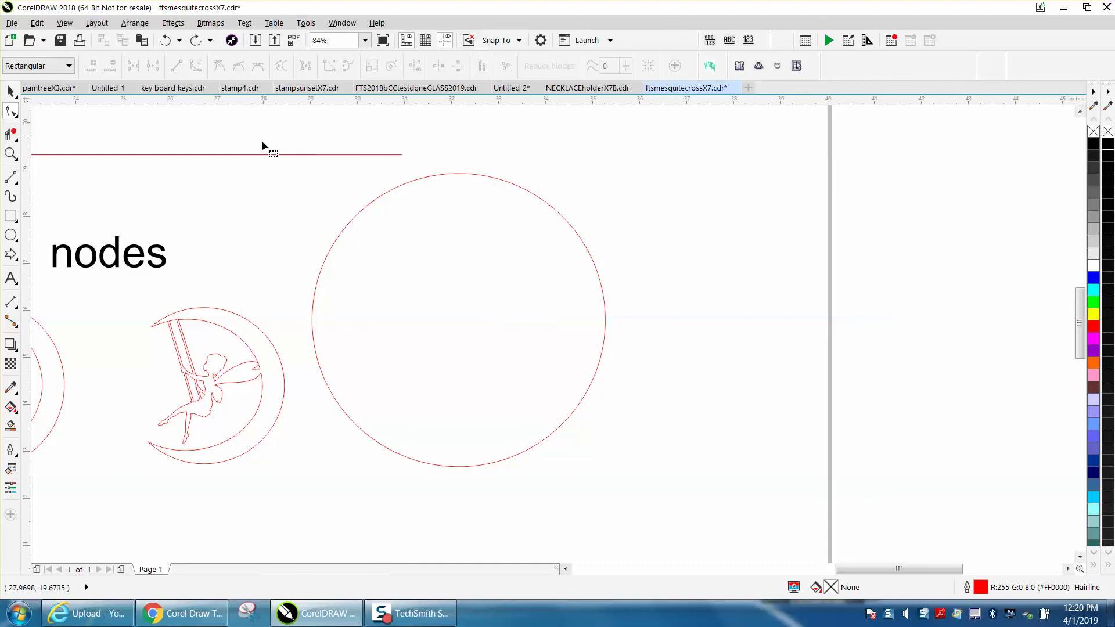
left_click(329, 260)
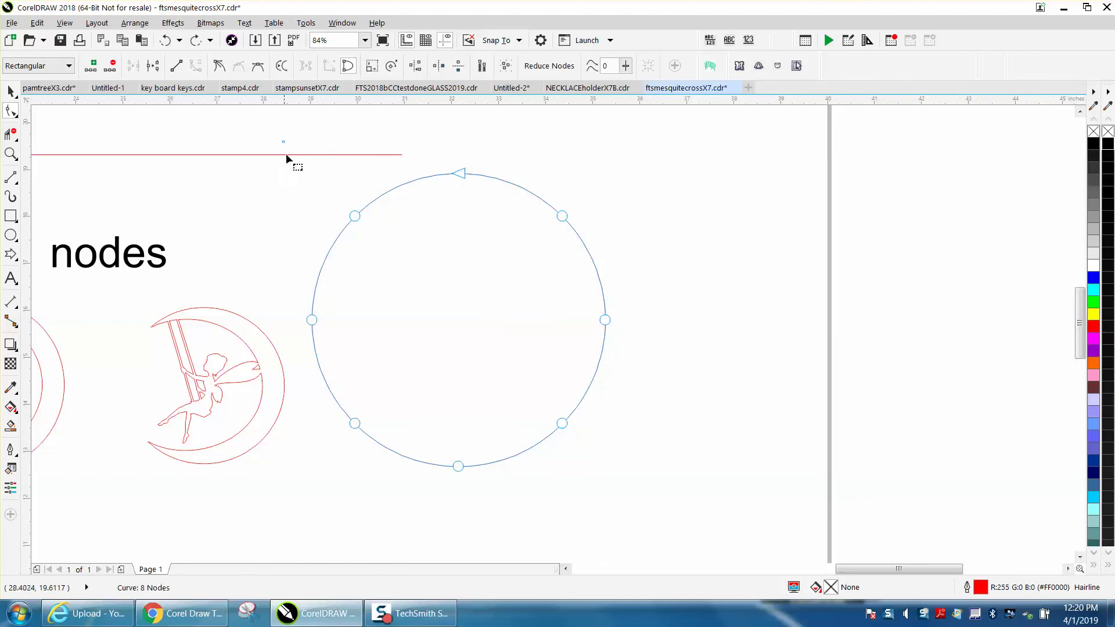
left_click_drag(286, 156, 368, 361)
left_click_drag(651, 481, 652, 480)
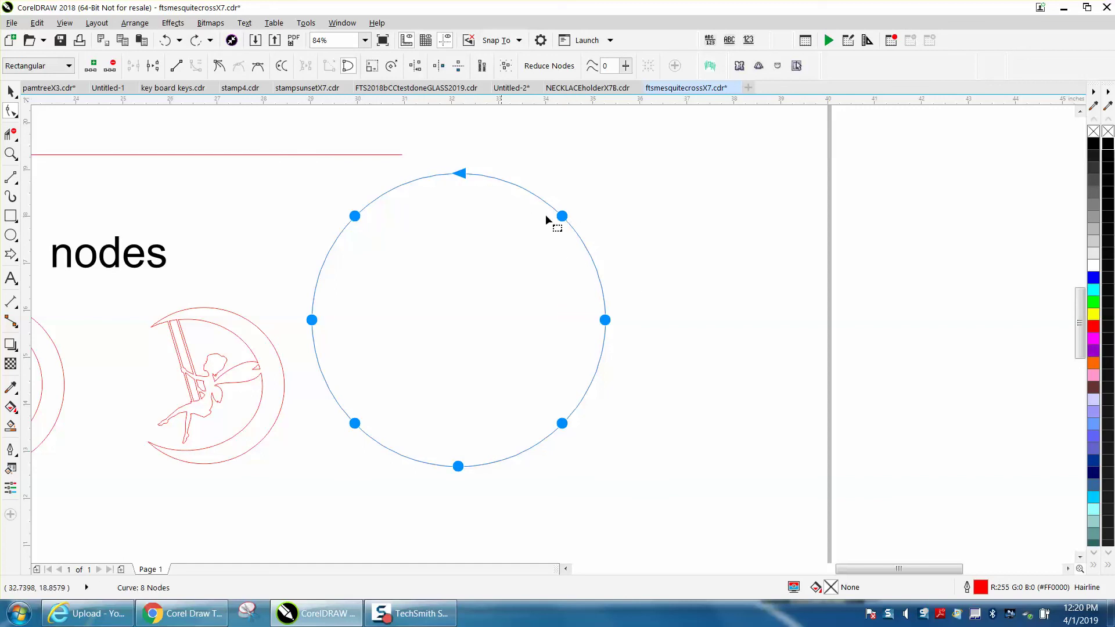
Drag the two right-hand circle nodes outward, then Ctrl+Z to restore the round shape
left_click(605, 320)
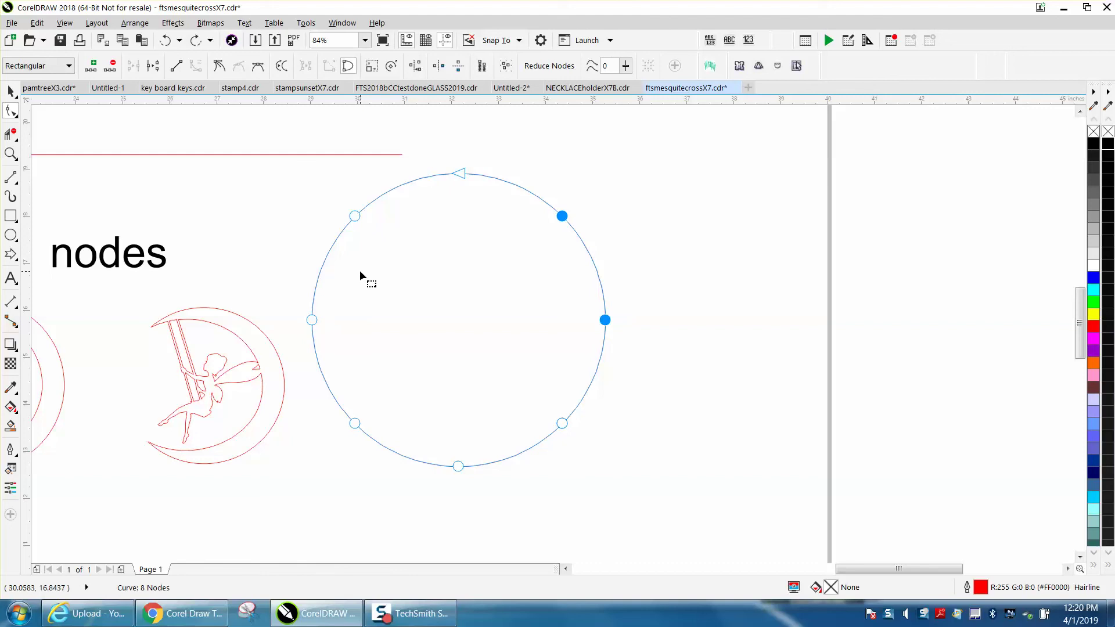
mouse_move(562, 216)
left_mouse_down()
mouse_move(507, 248)
mouse_move(581, 225)
left_mouse_up()
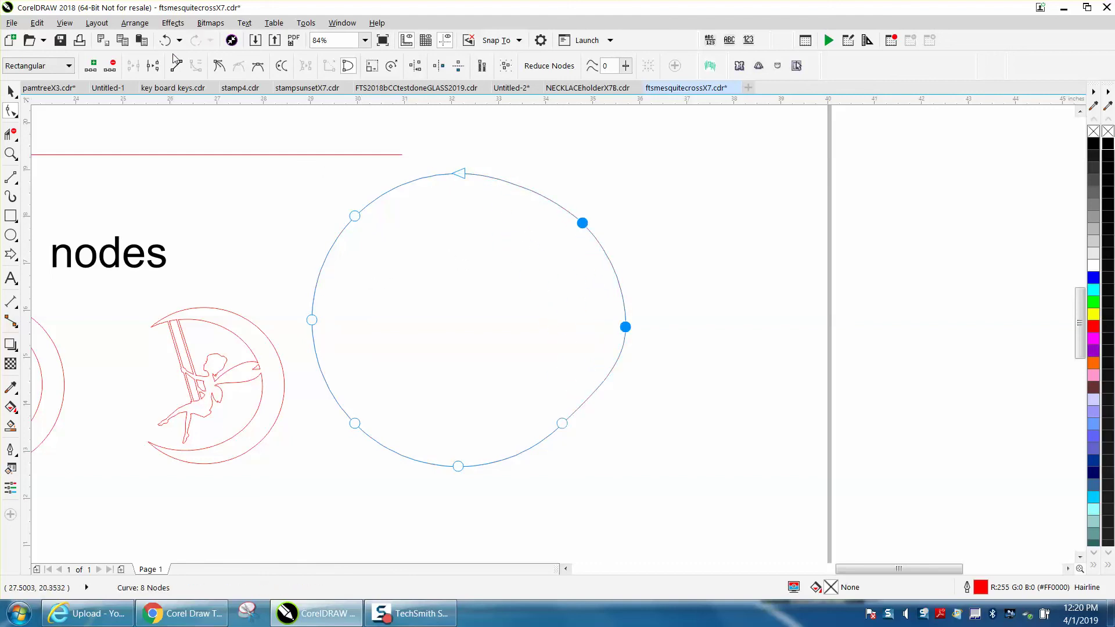
key("ctrl+z")
Select all circle nodes, then Shift-click the lower-left, lower-right and upper-right nodes to deselect them
left_click_drag(294, 124, 693, 496)
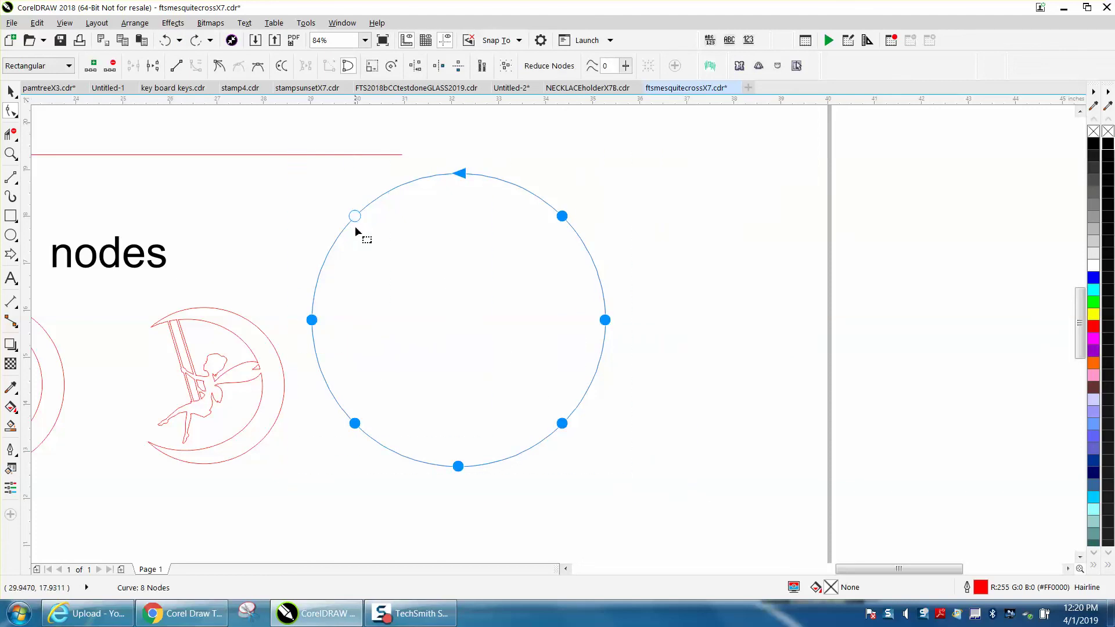
left_click(356, 424, "shift")
left_click(561, 424, "shift")
left_click(562, 217, "shift")
Zoom out to the full page, then zoom-box over the Alt/Shift/Ctrl graphics, fairy moons and circle
scroll(450, 342, "down", 4)
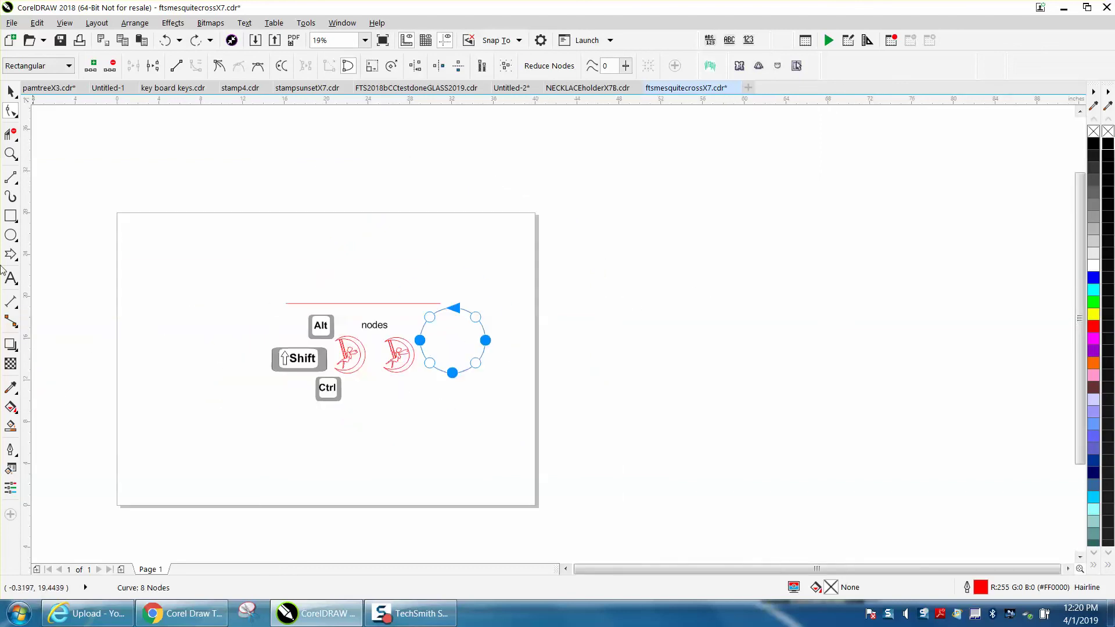
left_click(10, 154)
left_click_drag(241, 272, 575, 435)
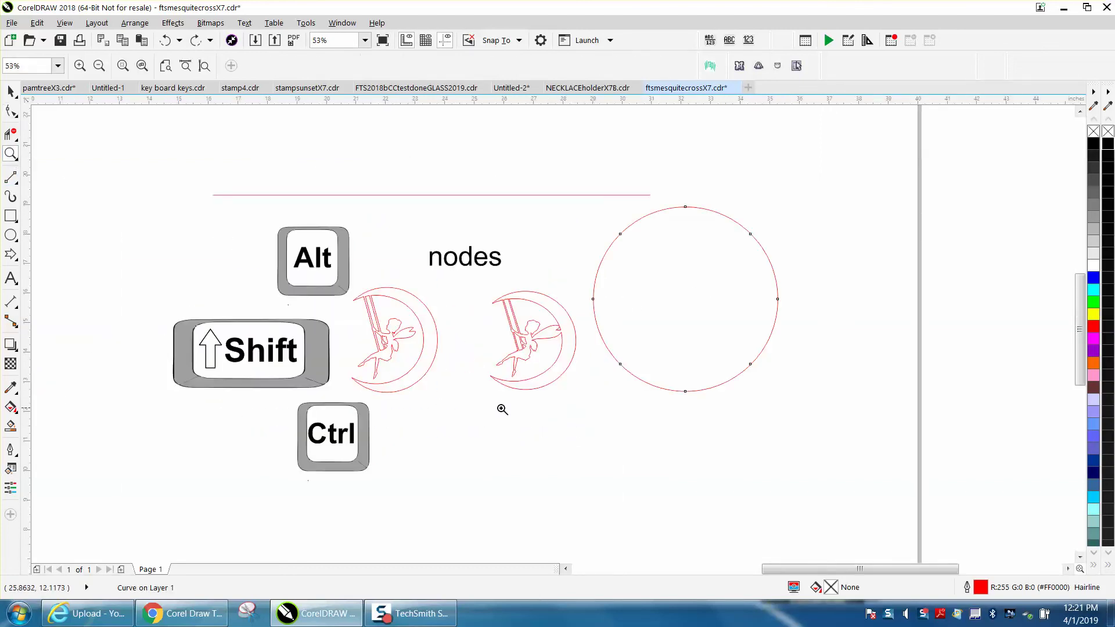